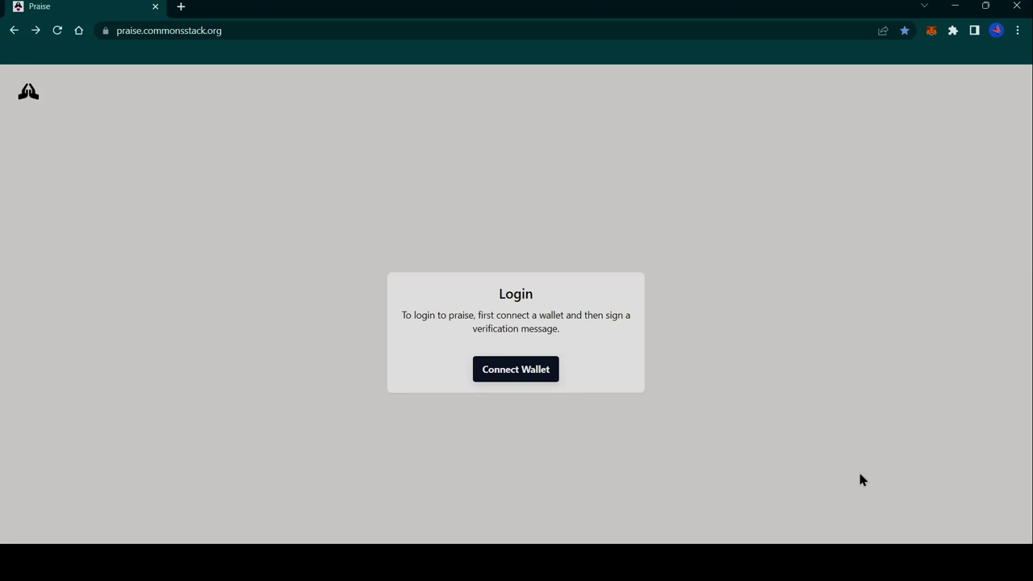
Log in by connecting the MetaMask wallet and signing the verification message
{"action": "left_click", "coordinate": [521, 372]}
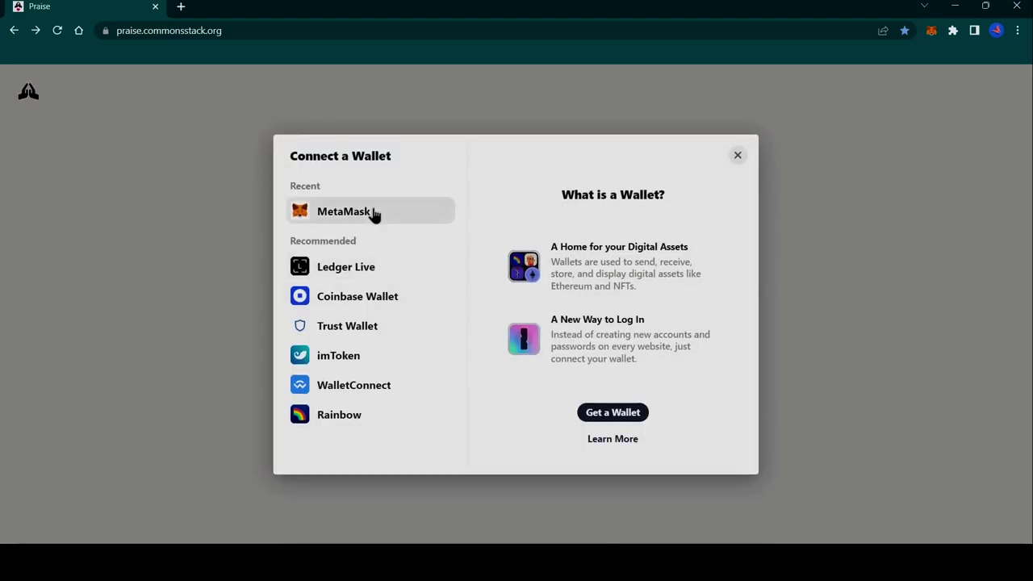
{"action": "left_click", "coordinate": [371, 215]}
{"action": "left_click", "coordinate": [516, 399]}
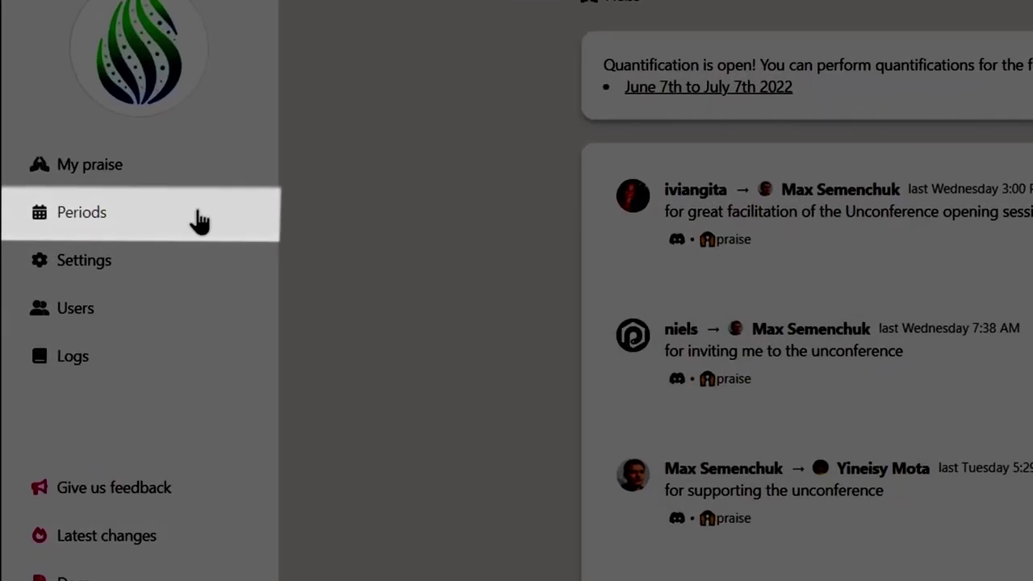
Create a quantification period named "July 8th to August 8th 2022" with the end date 08/08/2022
{"action": "left_click", "coordinate": [199, 221]}
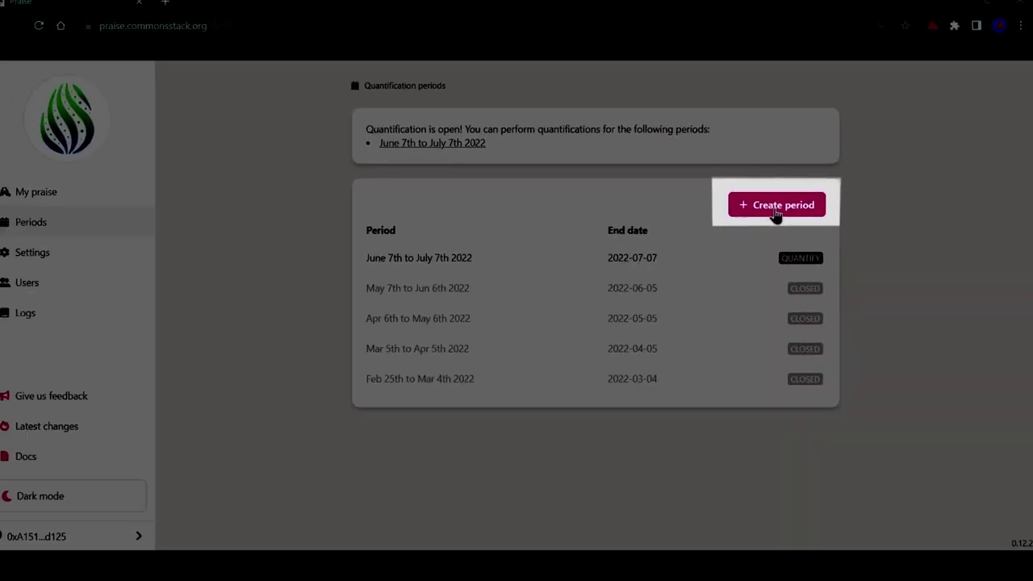
{"action": "left_click", "coordinate": [714, 187]}
{"action": "left_click", "coordinate": [560, 225]}
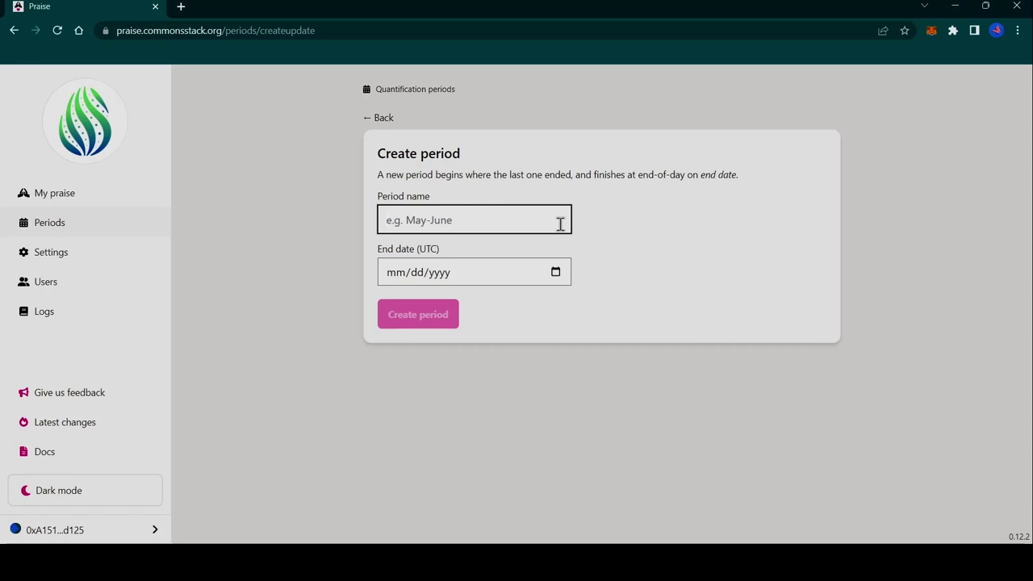
{"action": "type", "text": "July 8th to August 8th 2022"}
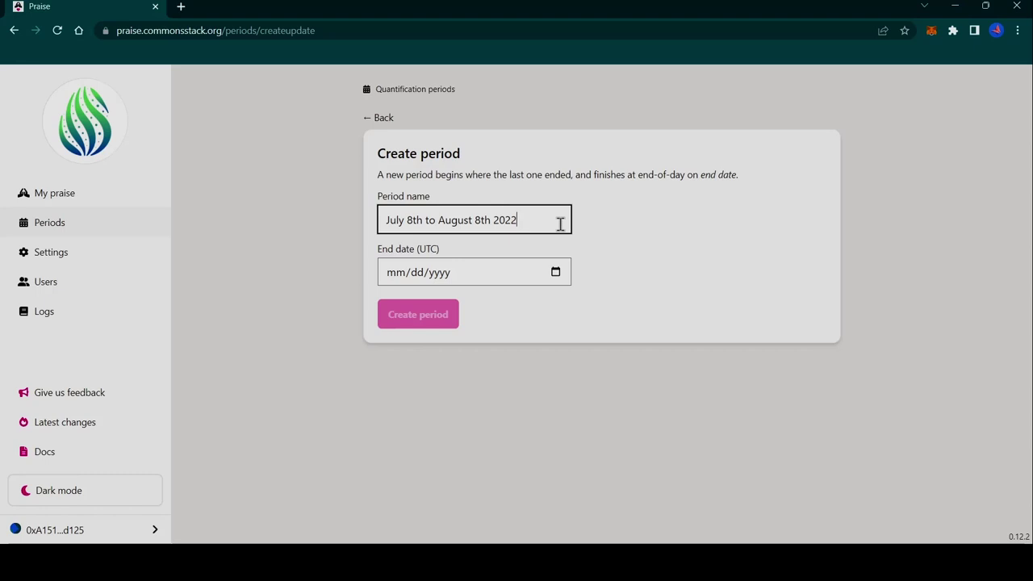
{"action": "left_click", "coordinate": [555, 273]}
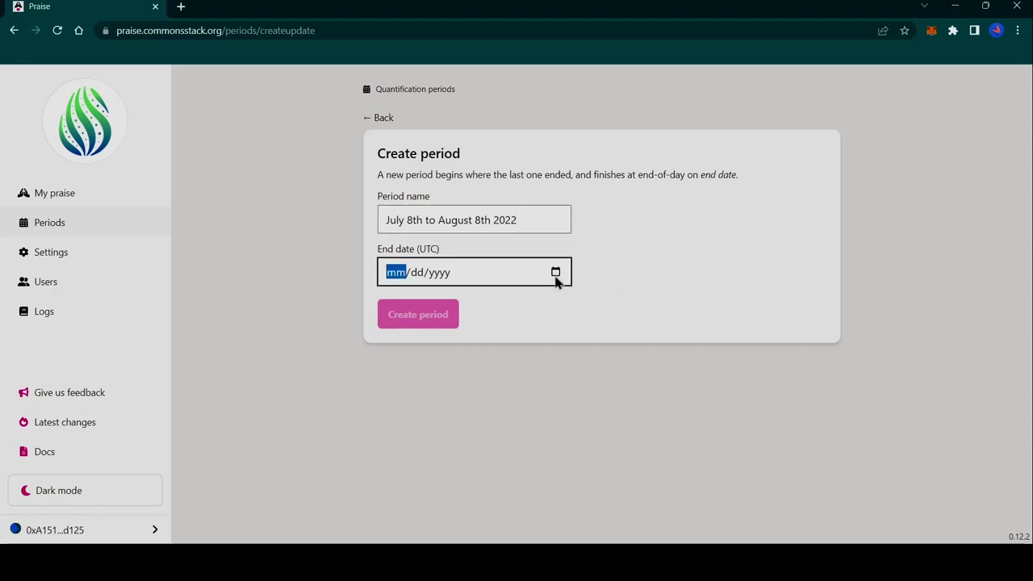
{"action": "left_click", "coordinate": [483, 298]}
{"action": "left_click", "coordinate": [434, 397]}
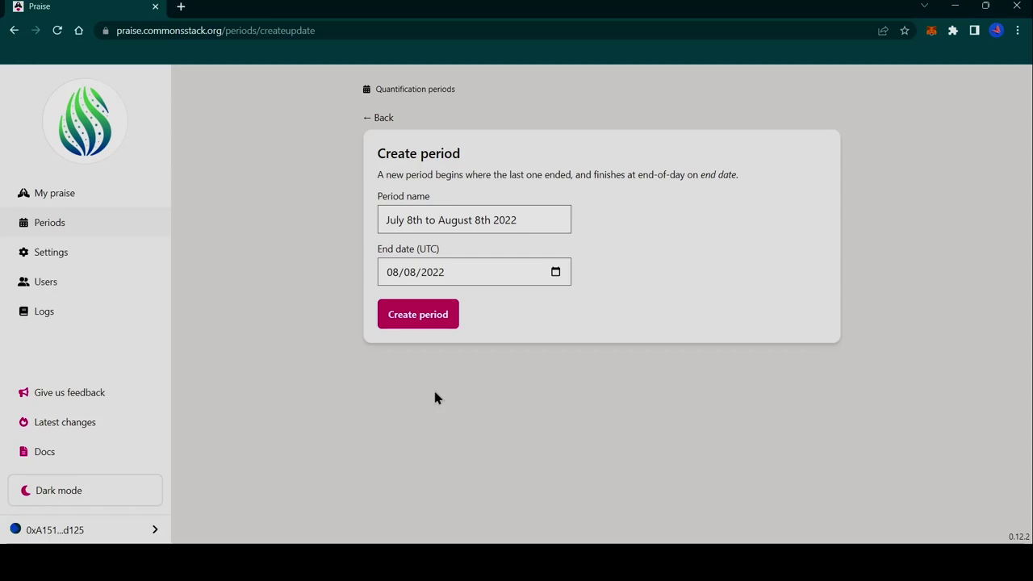
{"action": "left_click", "coordinate": [434, 323]}
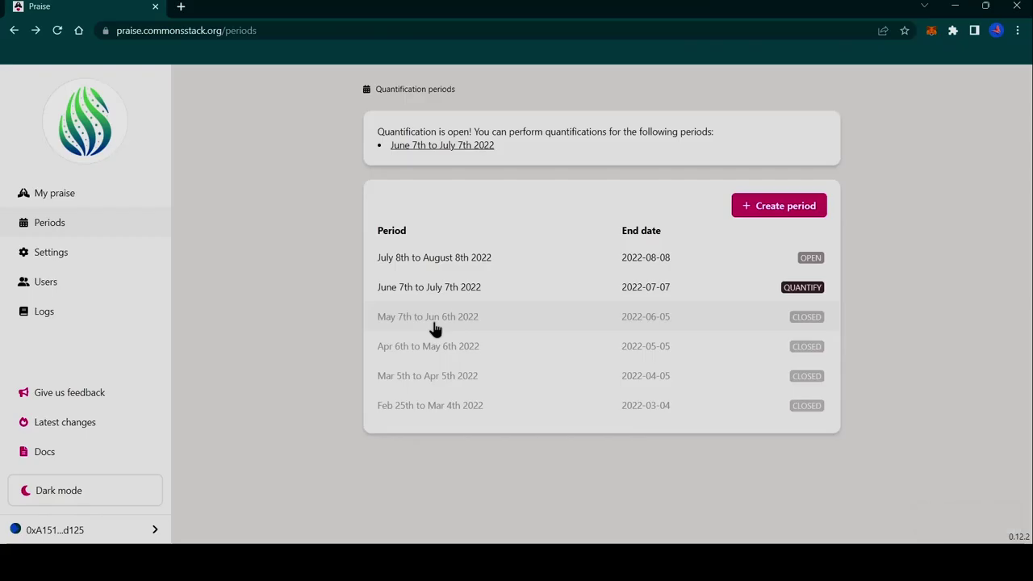
Open the settings of the July 8th to August 8th 2022 period and review the quantifier, praise and pseudonym options
{"action": "left_click", "coordinate": [530, 264]}
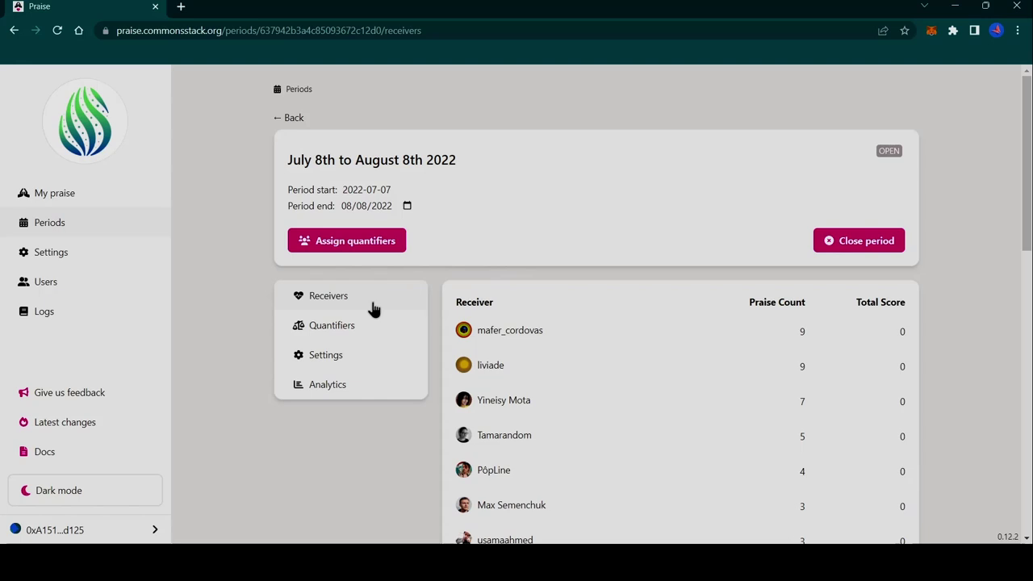
{"action": "left_click", "coordinate": [334, 360]}
{"action": "scroll", "coordinate": [334, 360], "scroll_direction": "down", "scroll_amount": 2}
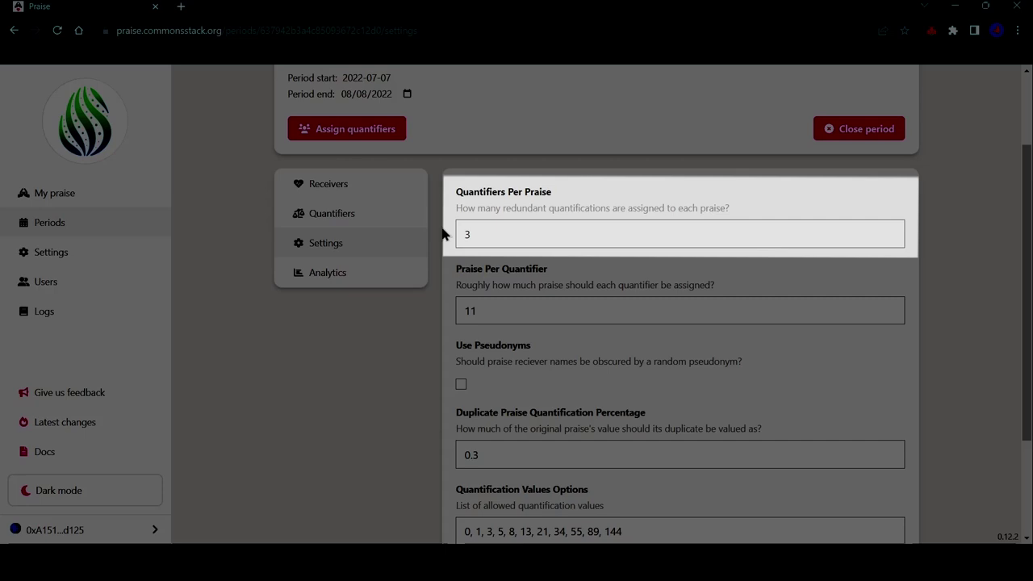
{"action": "scroll", "coordinate": [454, 257], "scroll_direction": "down", "scroll_amount": 2}
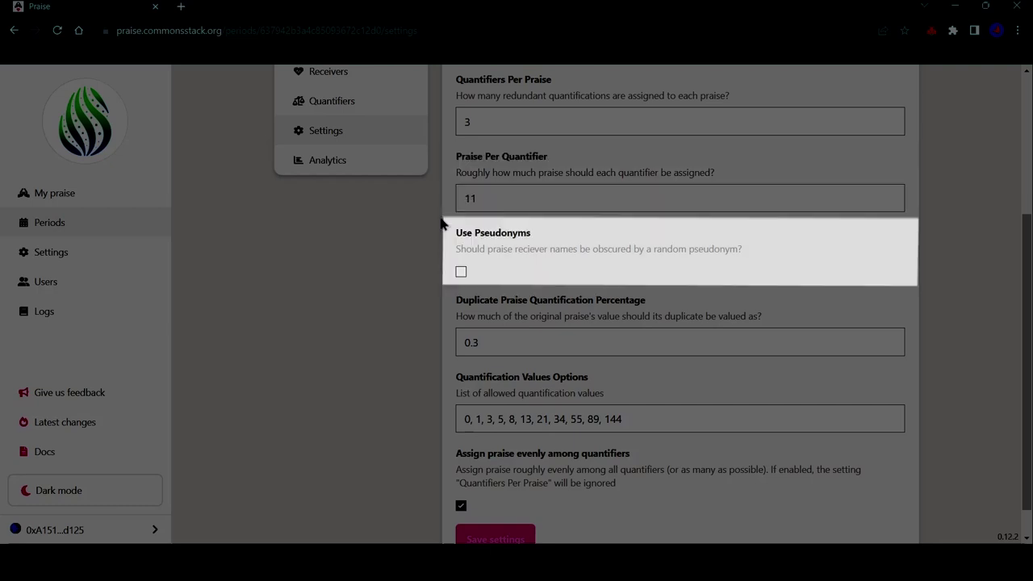
{"action": "left_click", "coordinate": [460, 272]}
{"action": "left_click", "coordinate": [460, 273]}
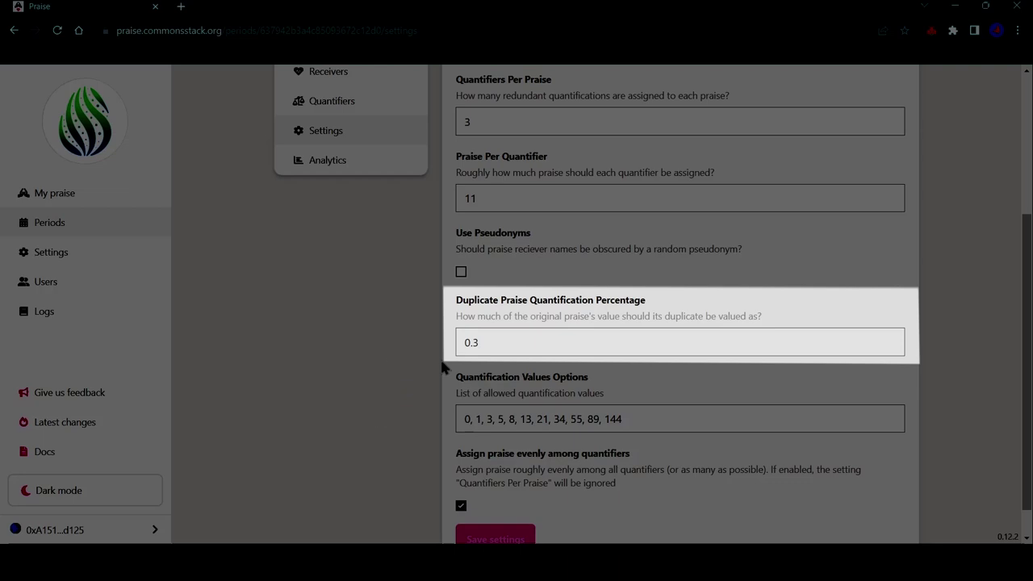
Examine the Quantification Values Options list, highlighting its entries 1 and 144
{"action": "scroll", "coordinate": [446, 375], "scroll_direction": "down", "scroll_amount": 1}
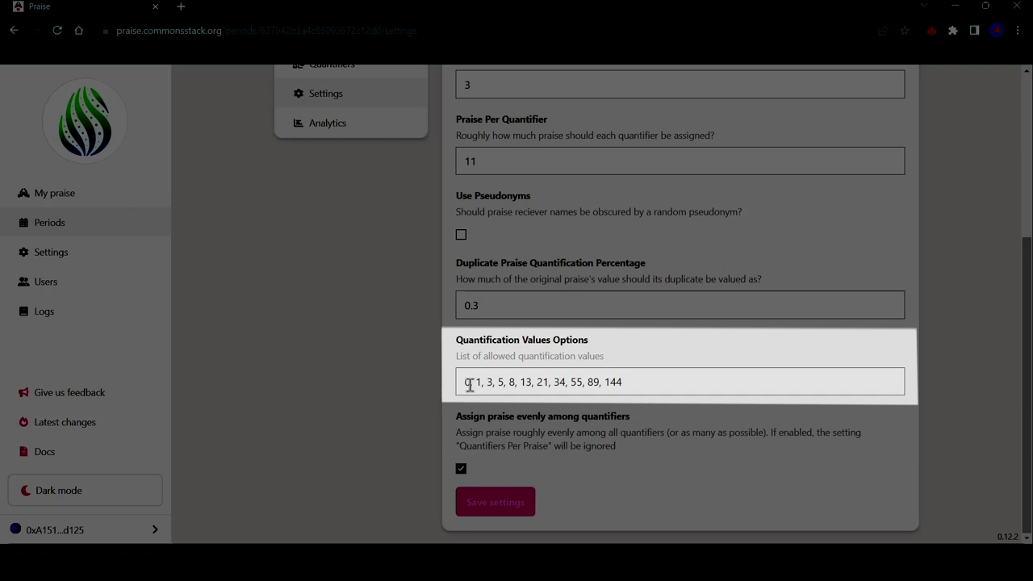
{"action": "double_click", "coordinate": [477, 382]}
{"action": "double_click", "coordinate": [606, 383]}
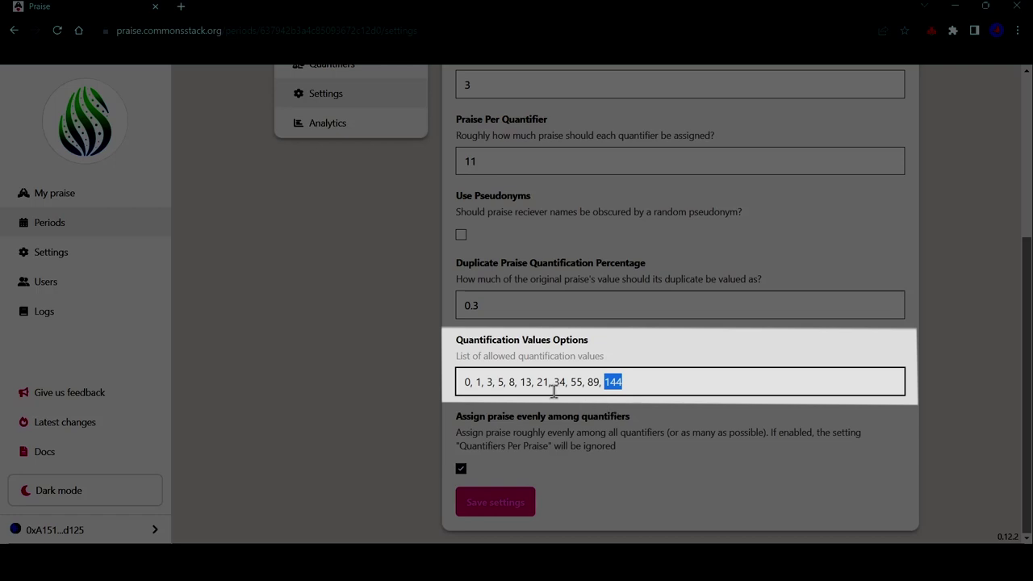
{"action": "double_click", "coordinate": [479, 382]}
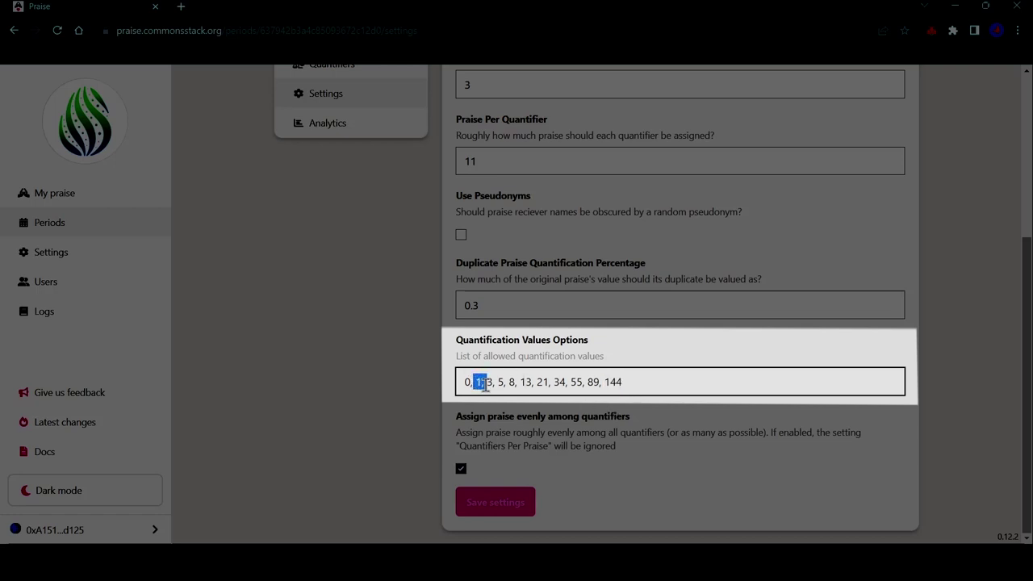
{"action": "double_click", "coordinate": [620, 383]}
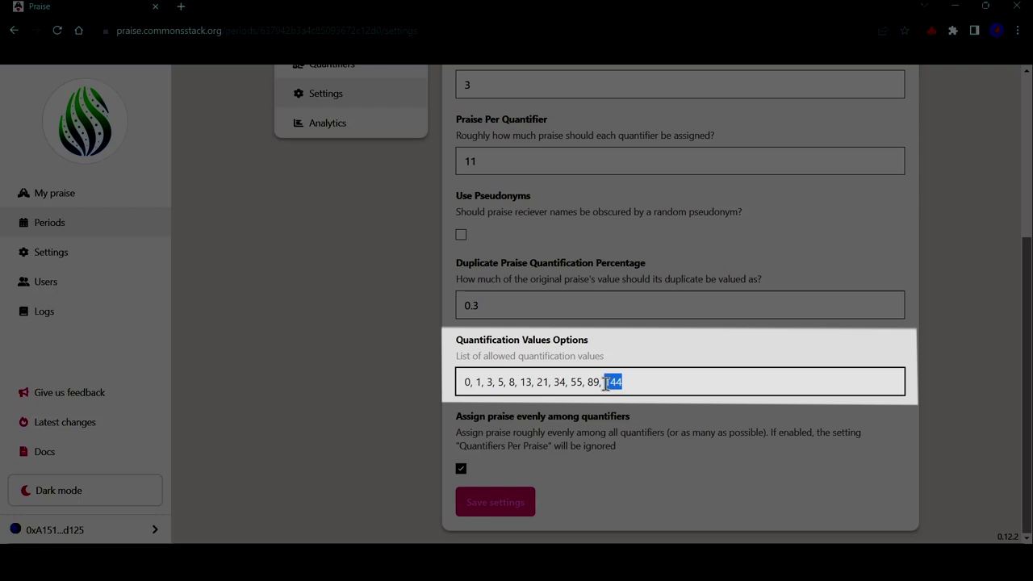
Clear the Quantification Values Options list and undo the deletion
{"action": "left_click_drag", "start_coordinate": [647, 384], "coordinate": [449, 387]}
{"action": "key", "text": "BackSpace"}
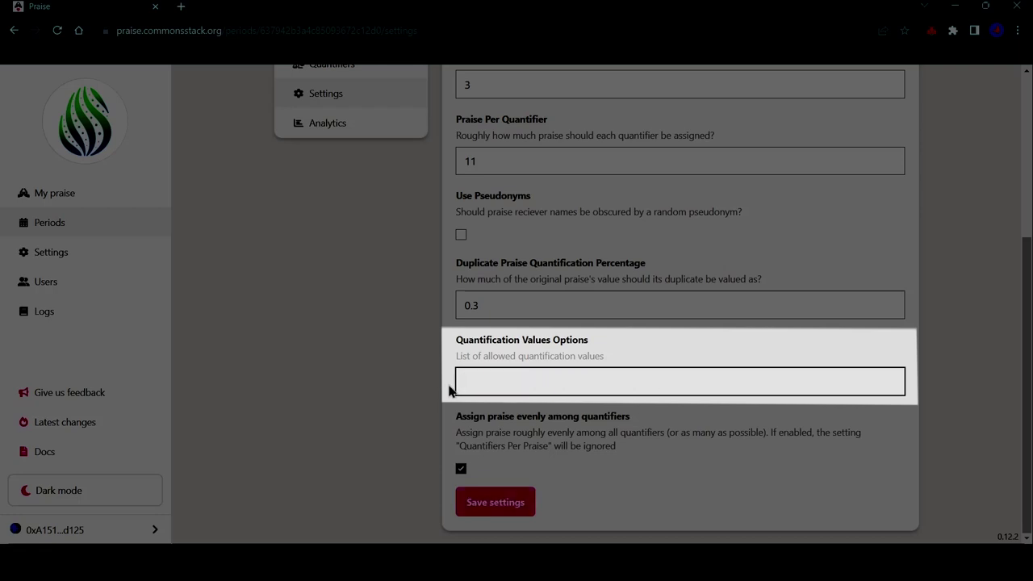
{"action": "left_click", "coordinate": [357, 406]}
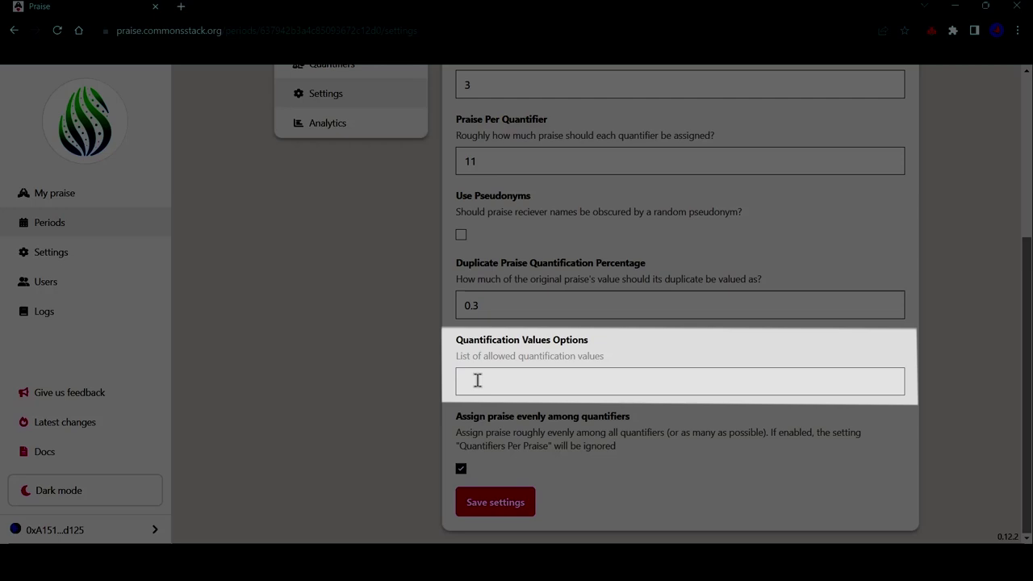
{"action": "left_click", "coordinate": [477, 380]}
{"action": "key", "text": "ctrl+z"}
{"action": "left_click", "coordinate": [643, 402]}
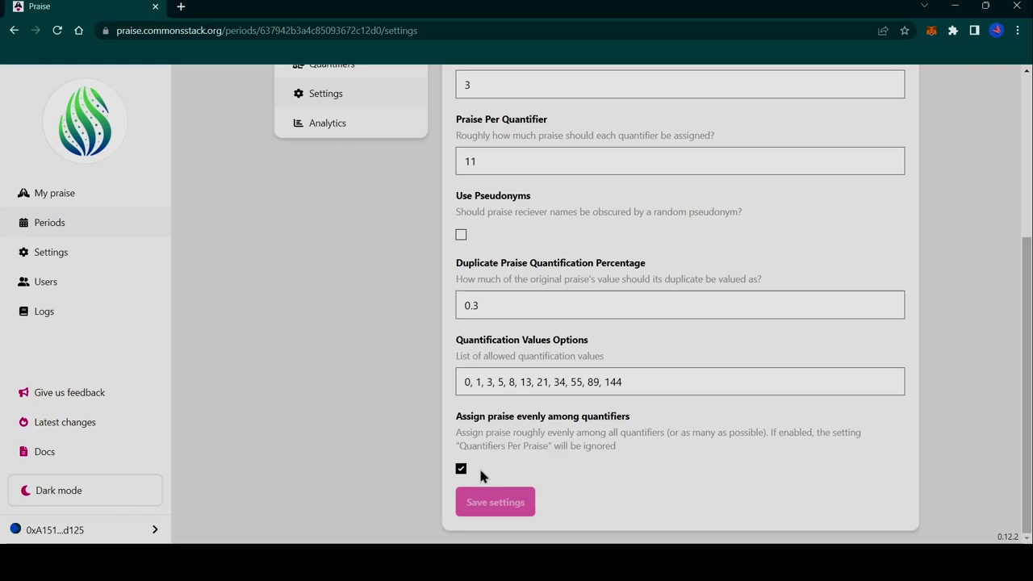
Set Quantifiers Per Praise to 2 in the period's settings
{"action": "scroll", "coordinate": [481, 476], "scroll_direction": "up", "scroll_amount": 3}
{"action": "left_click_drag", "start_coordinate": [478, 308], "coordinate": [456, 307]}
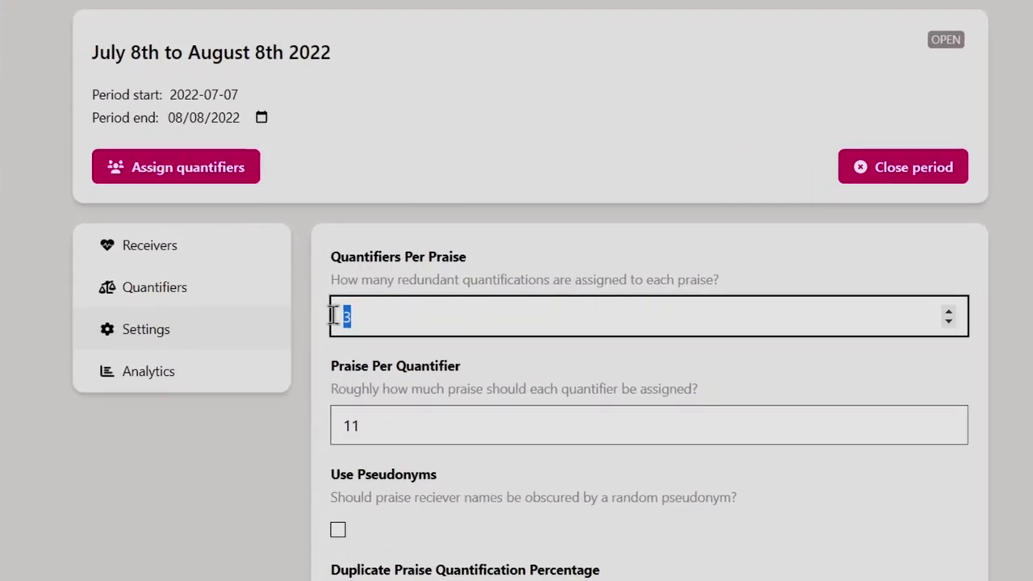
{"action": "type", "text": "2"}
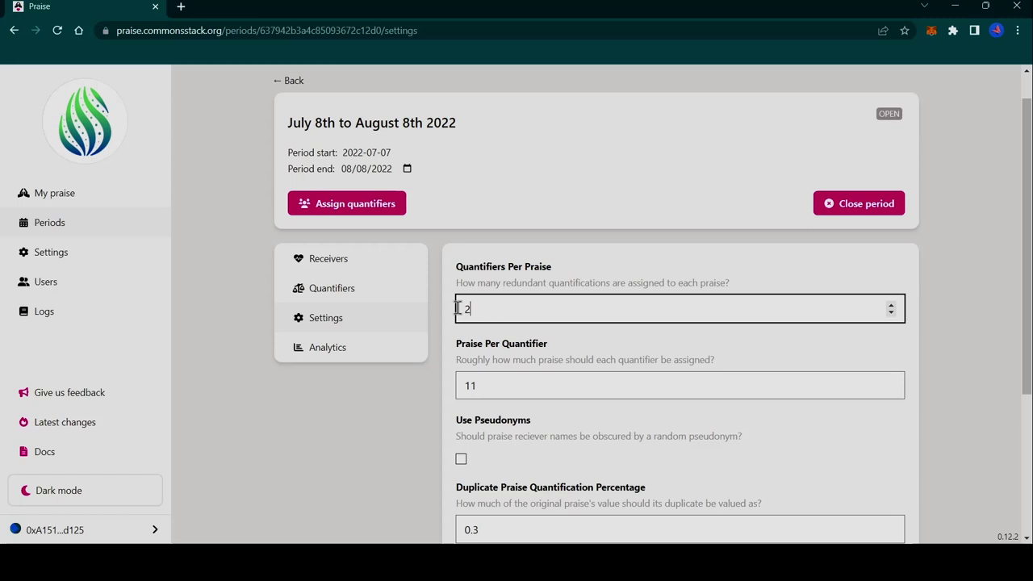
{"action": "scroll", "coordinate": [484, 347], "scroll_direction": "down", "scroll_amount": 3}
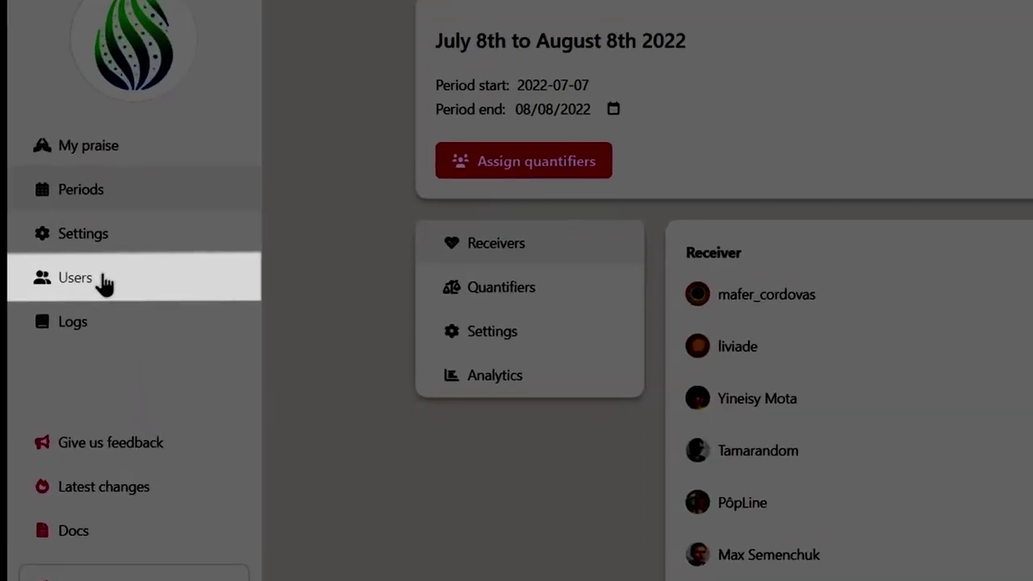
Search the users list by the member's first name and assign that user the Quantifier role
{"action": "left_click", "coordinate": [63, 283]}
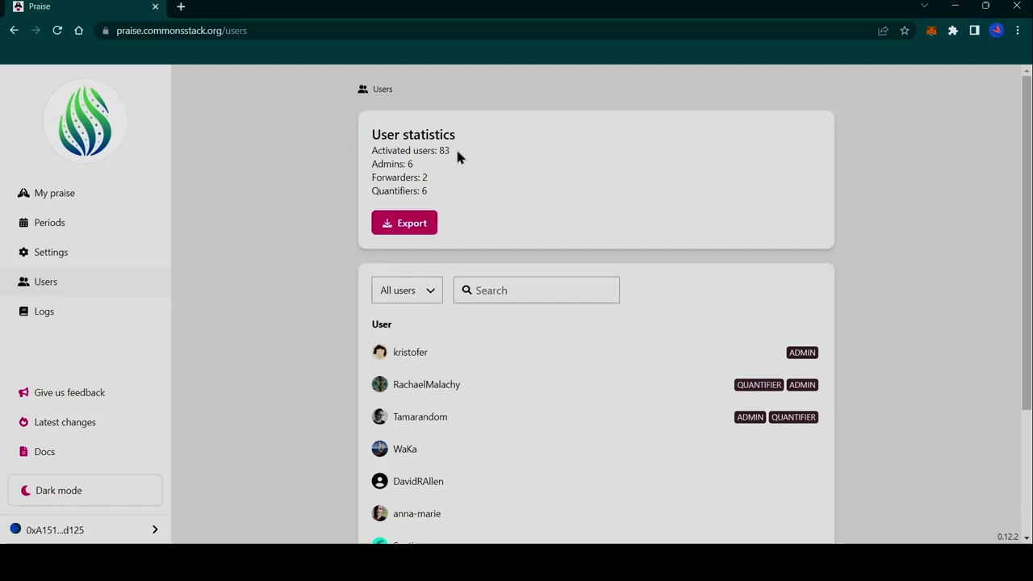
{"action": "left_click_drag", "start_coordinate": [454, 152], "coordinate": [368, 153]}
{"action": "left_click", "coordinate": [555, 210]}
{"action": "left_click", "coordinate": [564, 292]}
{"action": "type", "text": "emilia"}
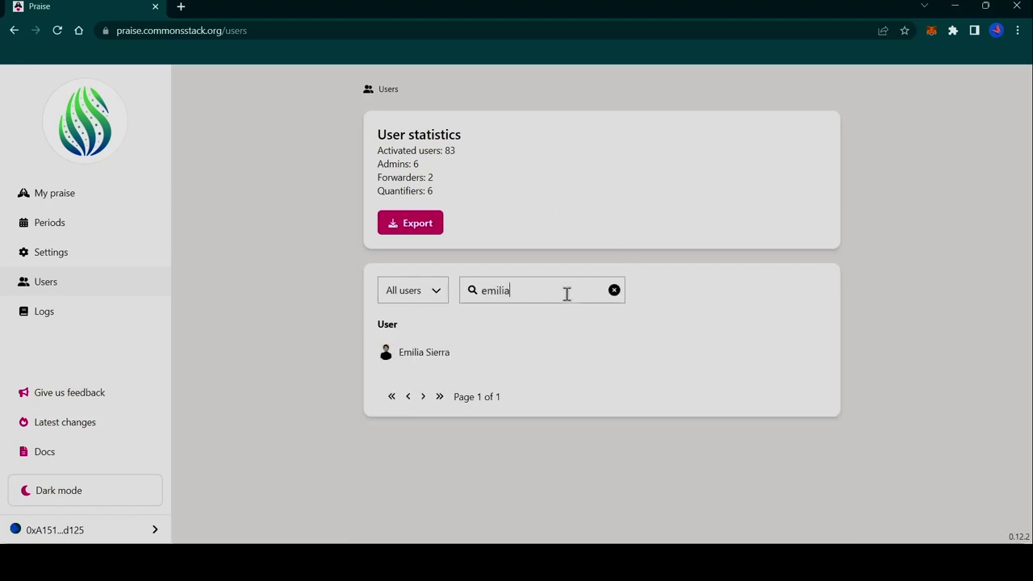
{"action": "left_click", "coordinate": [512, 365]}
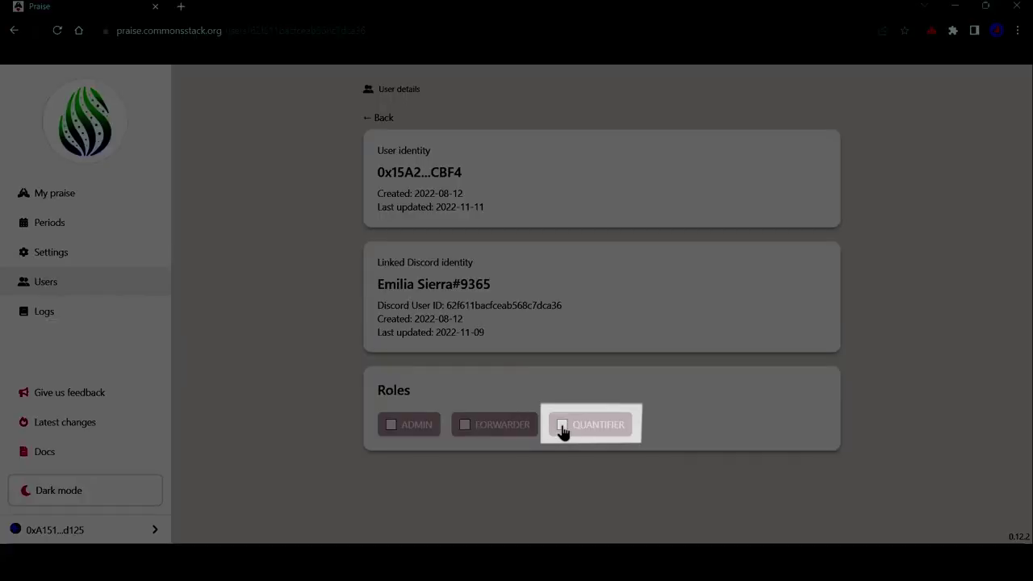
{"action": "left_click", "coordinate": [562, 425]}
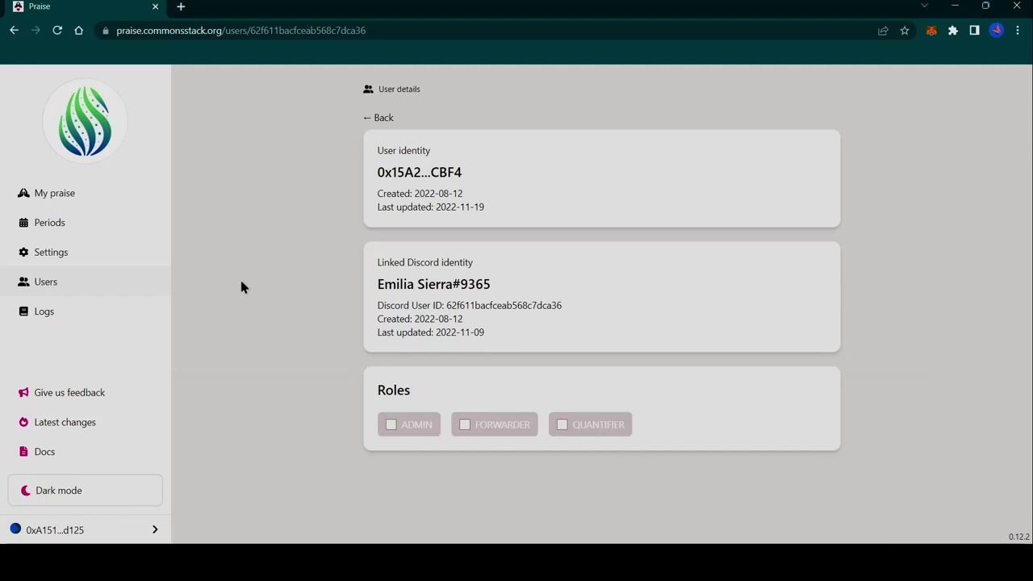
Open the July 8th to August 8th 2022 period and start assigning its quantifiers
{"action": "left_click", "coordinate": [86, 229]}
{"action": "left_click", "coordinate": [456, 272]}
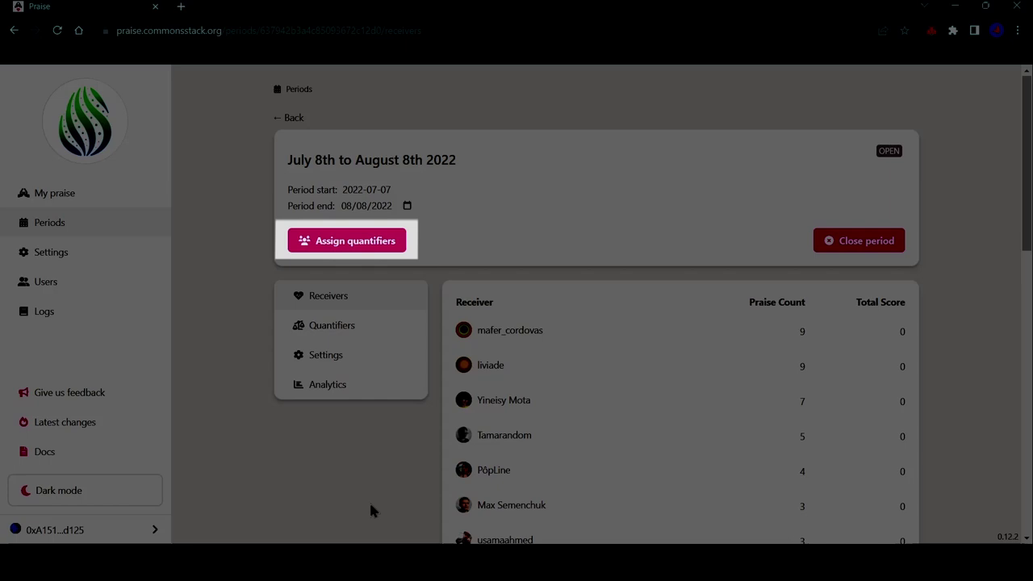
{"action": "left_click", "coordinate": [339, 240]}
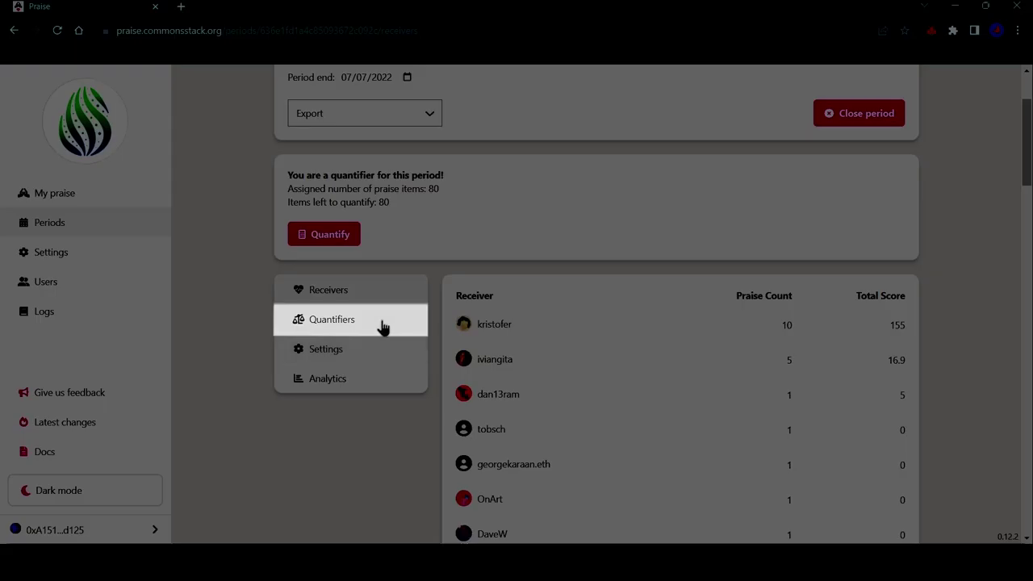
In the period ending 07/07/2022, select the first available user as replacement for the first listed quantifier
{"action": "left_click", "coordinate": [383, 326]}
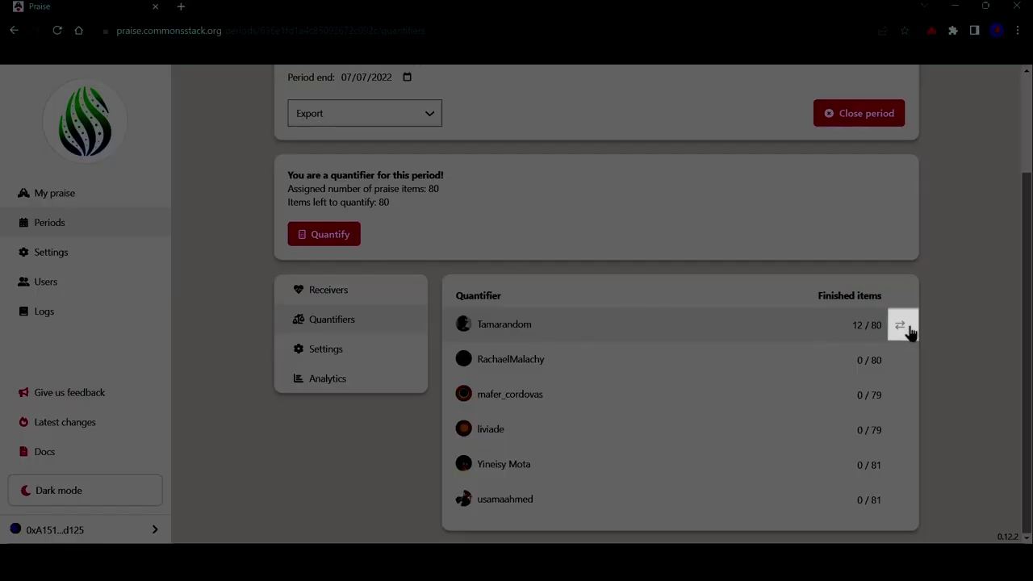
{"action": "left_click", "coordinate": [900, 327]}
{"action": "scroll", "coordinate": [551, 363], "scroll_direction": "down", "scroll_amount": 1}
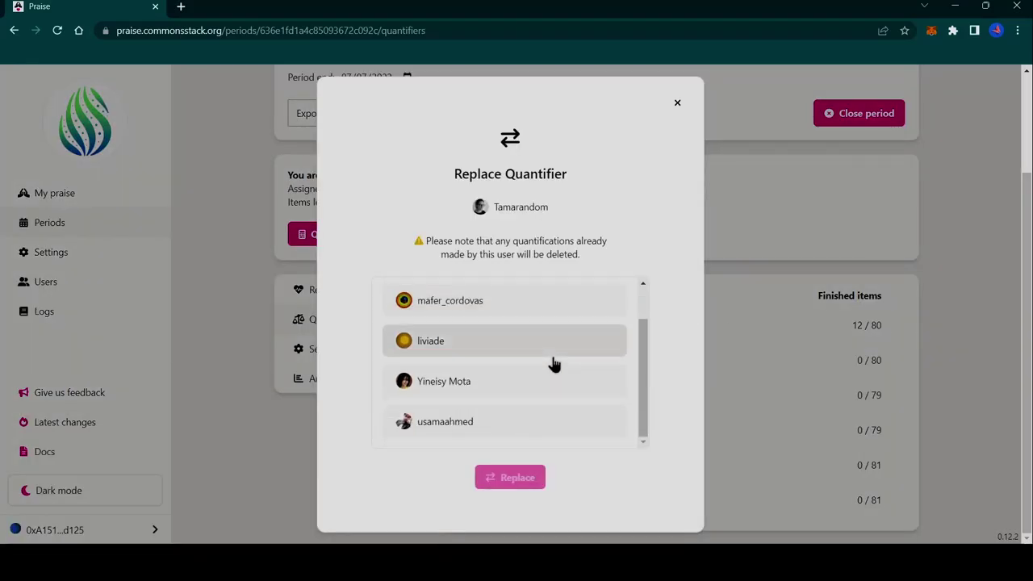
{"action": "scroll", "coordinate": [531, 442], "scroll_direction": "up", "scroll_amount": 1}
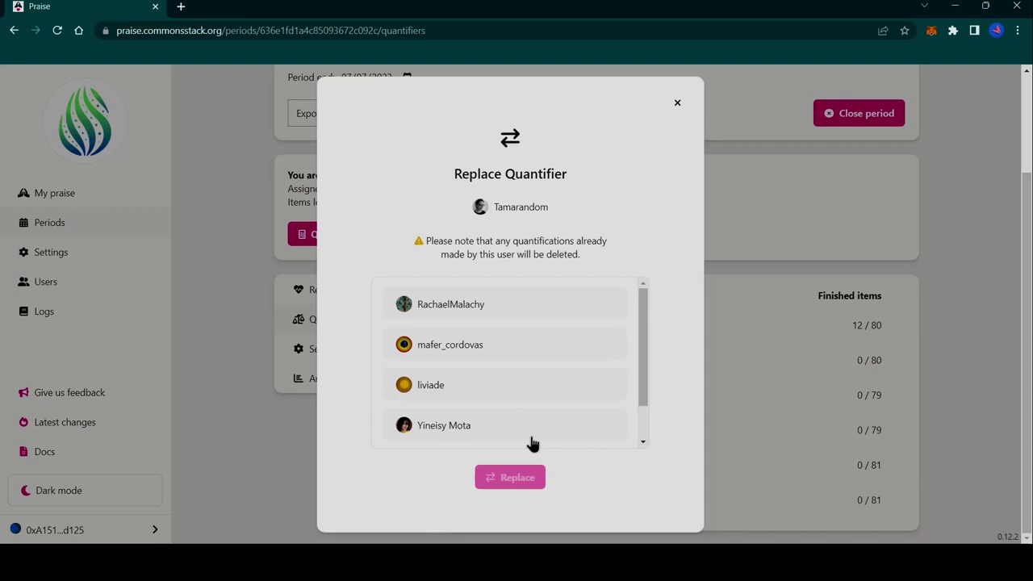
{"action": "left_click", "coordinate": [492, 304]}
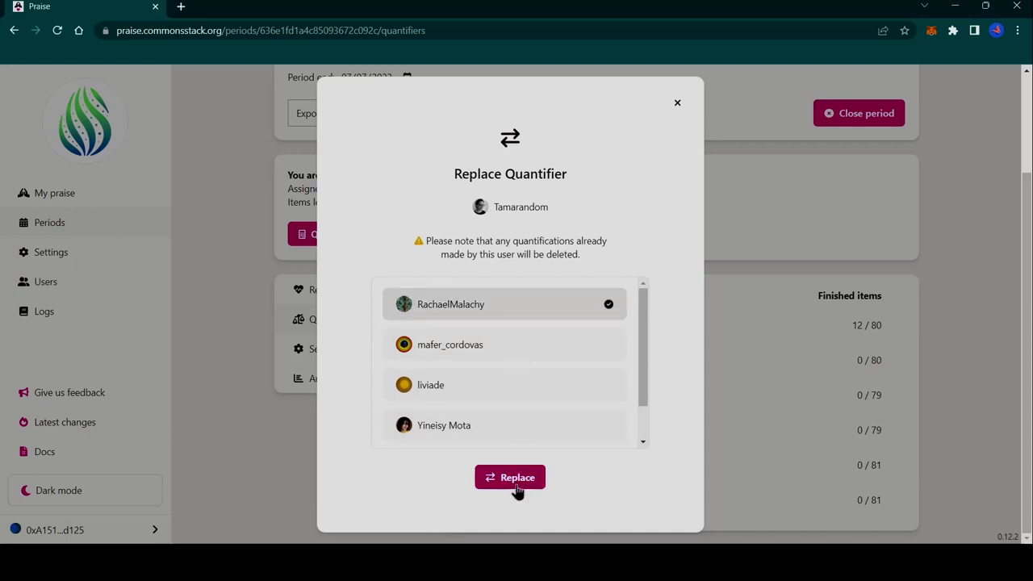